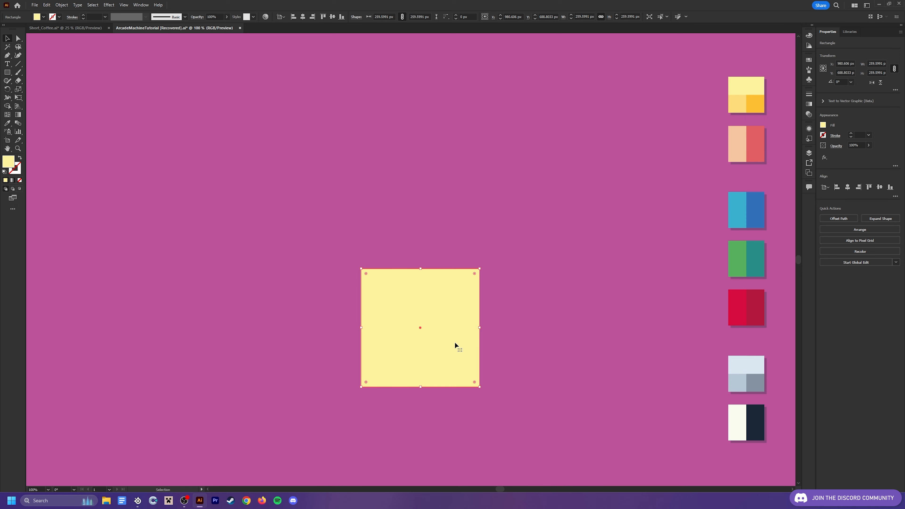
Step: Duplicate the yellow square directly above itself and narrow the copy to about 161 px wide, keeping its right edge aligned
left_click_drag(468, 342, 474, 222)
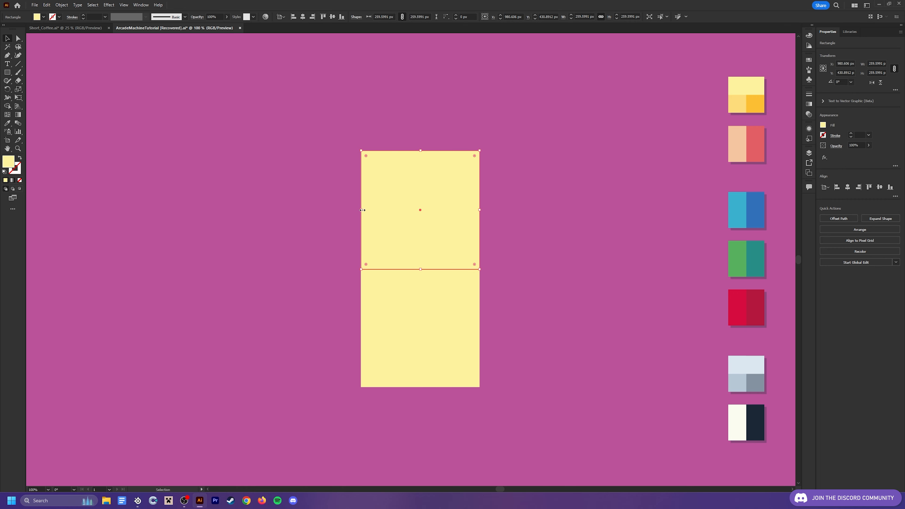
left_click_drag(361, 209, 406, 211)
key("a")
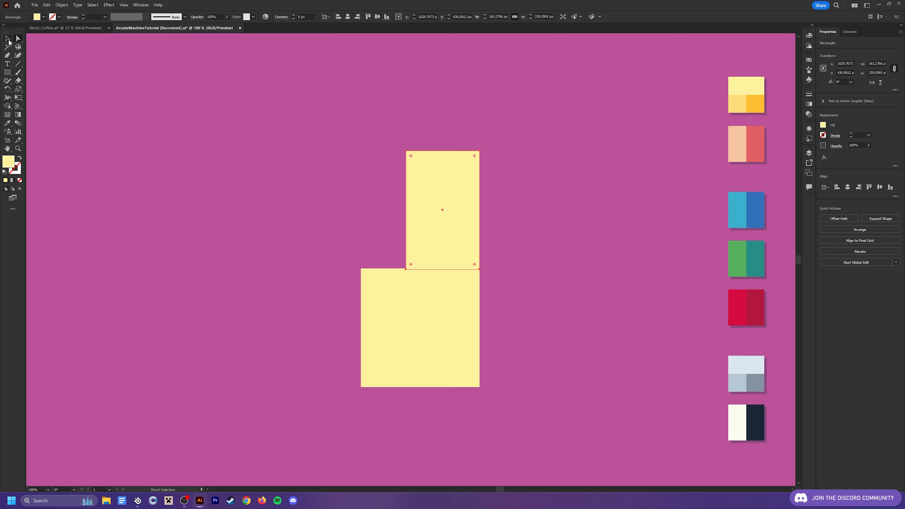
key("v")
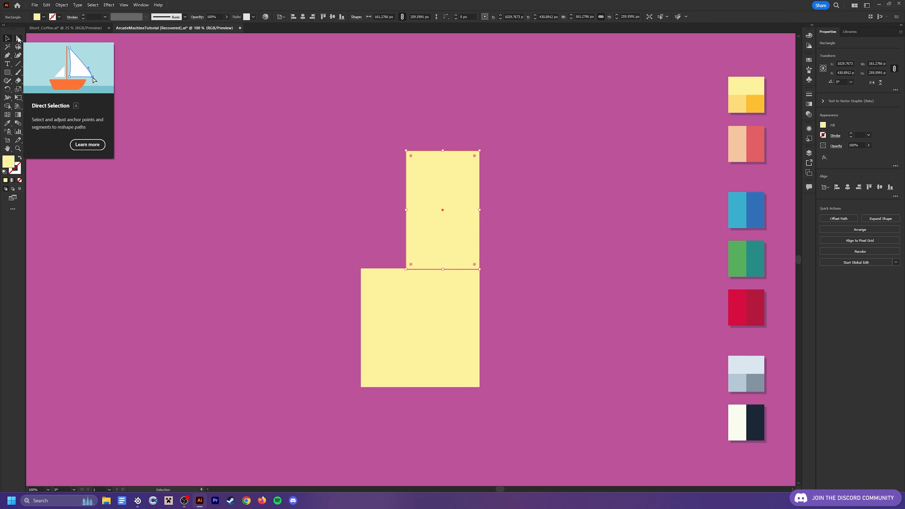
Step: Move the upper rectangle's top-left anchor point inward so its left side slants
left_click(18, 38)
left_click(407, 151)
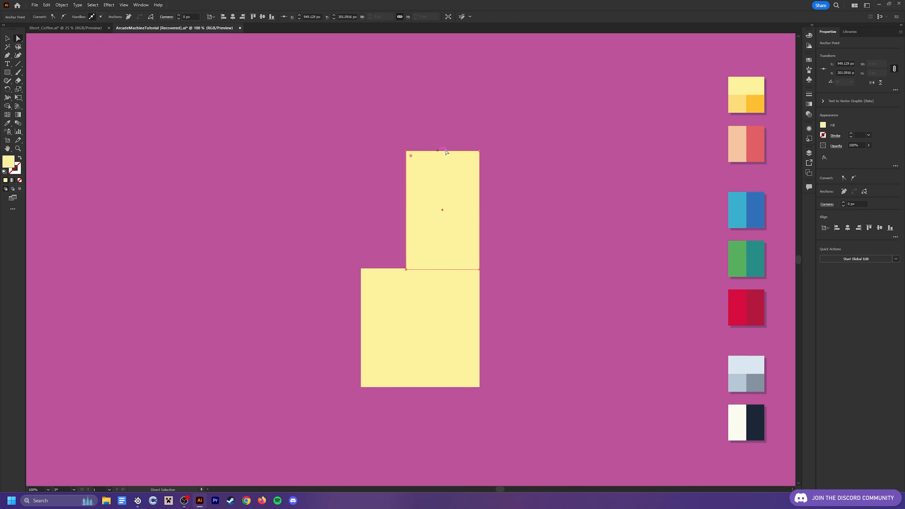
left_click_drag(407, 152, 425, 150)
key("v")
left_click(511, 185)
left_click(465, 197)
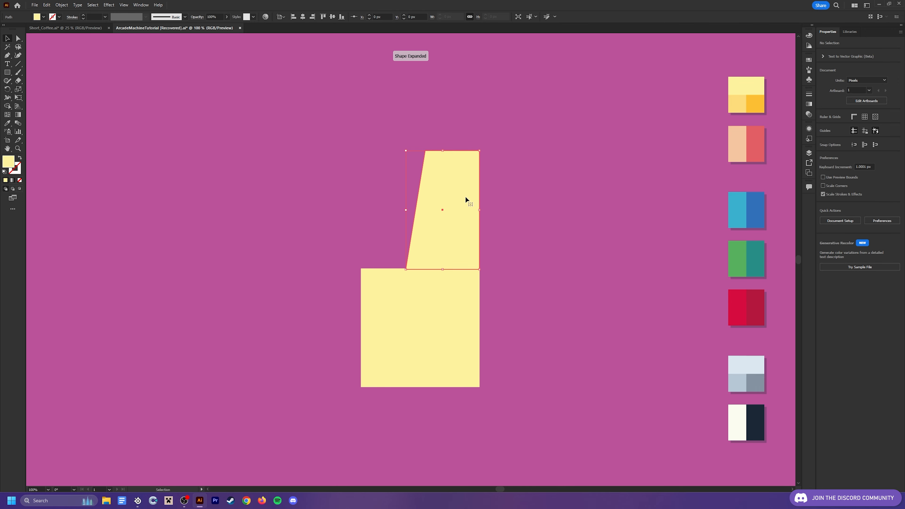
left_click(531, 340)
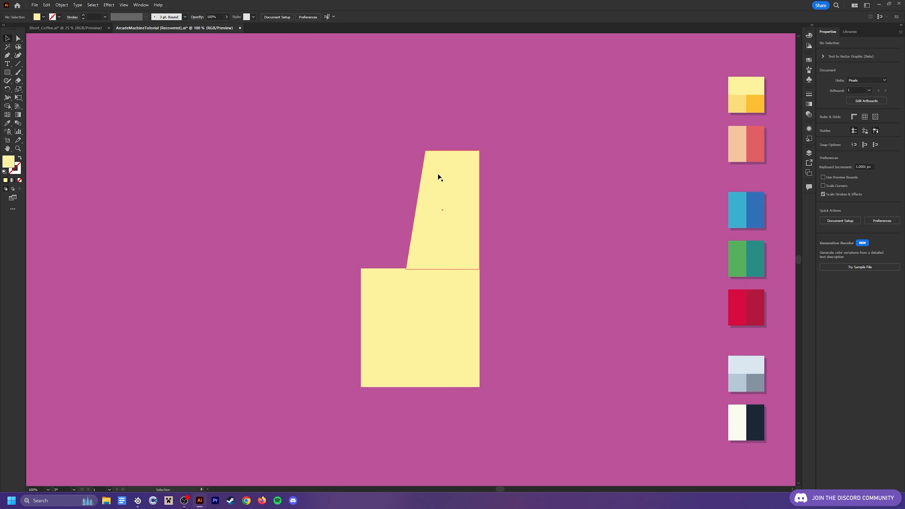
Step: Duplicate the base square onto the top of the slanted column and reduce the copy's height to about 80 px
left_click(448, 306)
key("a")
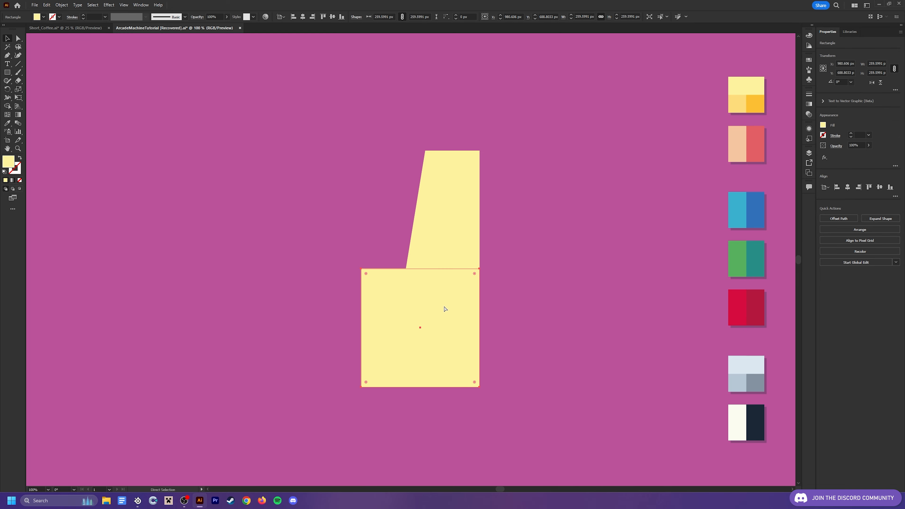
left_click(488, 318)
left_click(448, 324)
left_click_drag(424, 324, 424, 89)
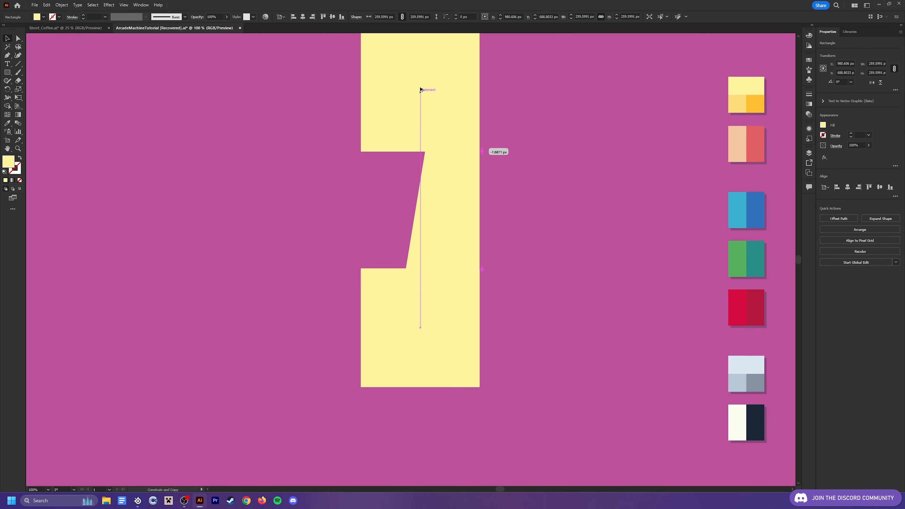
left_click_drag(485, 129, 482, 187)
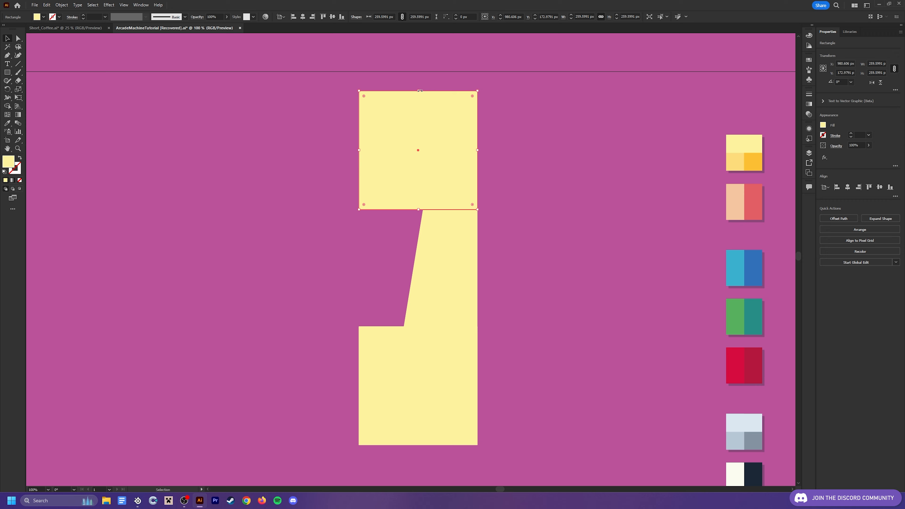
left_click_drag(419, 90, 418, 174)
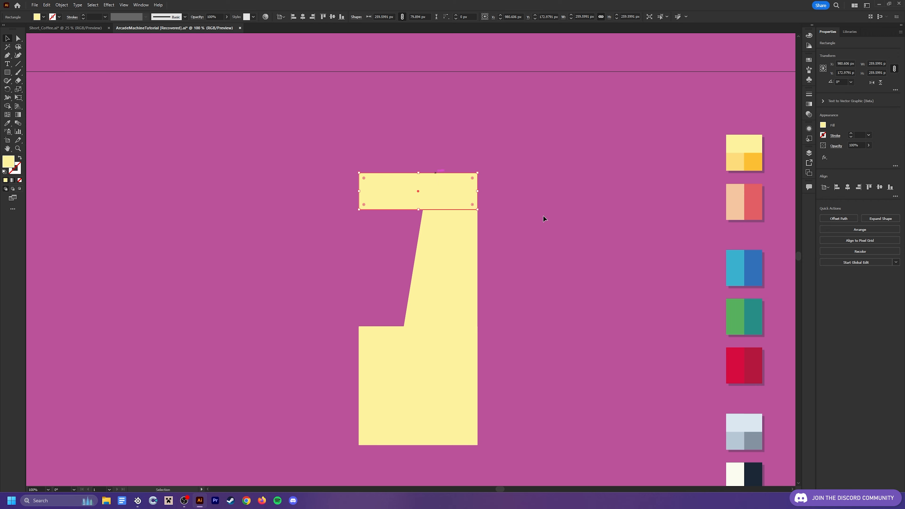
left_click(544, 214)
Step: Select all three yellow shapes and reduce their combined height by lowering the top edge
scroll(546, 213, "down", 2)
left_click_drag(330, 158, 323, 146)
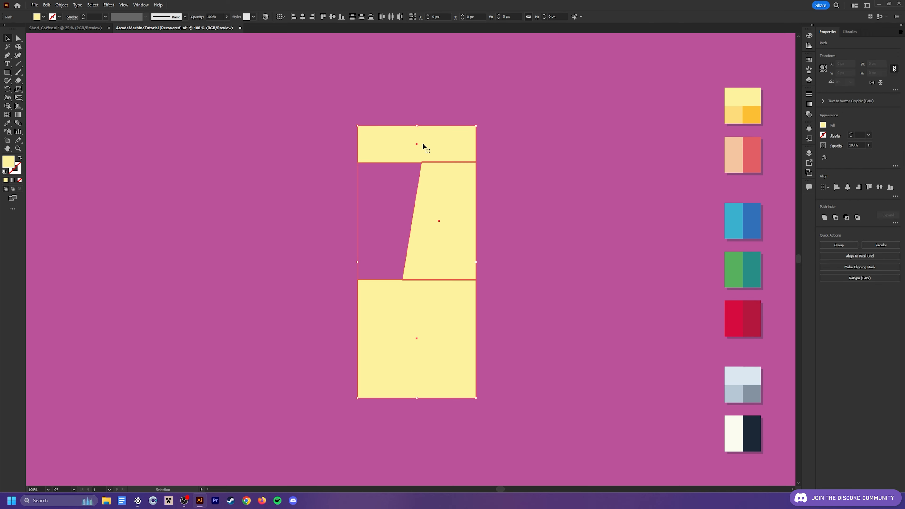
left_click_drag(419, 127, 418, 178)
left_click(521, 340)
left_click_drag(521, 341, 499, 330)
Step: Move the top block's left corner points inward to make it about 202 px wide
key("a")
left_click_drag(291, 119, 363, 181)
key("v")
left_click(531, 290)
left_click_drag(530, 287, 548, 287)
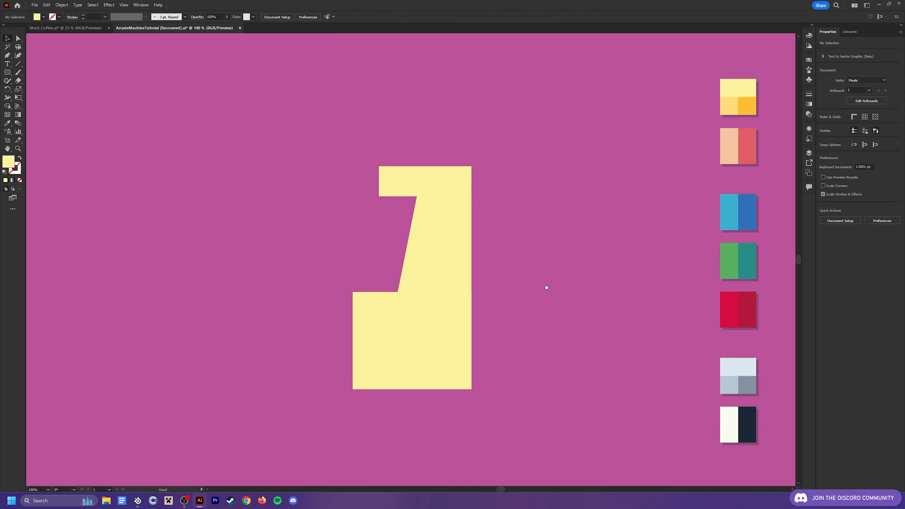
left_click_drag(570, 336, 571, 334)
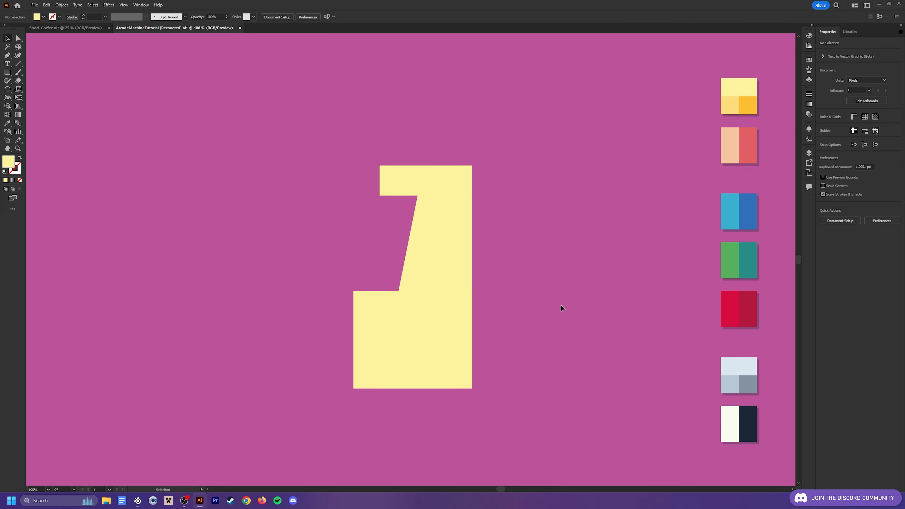
Step: Shorten the slanted column and top block together from above, making the top block about 66 px high
left_click(462, 189)
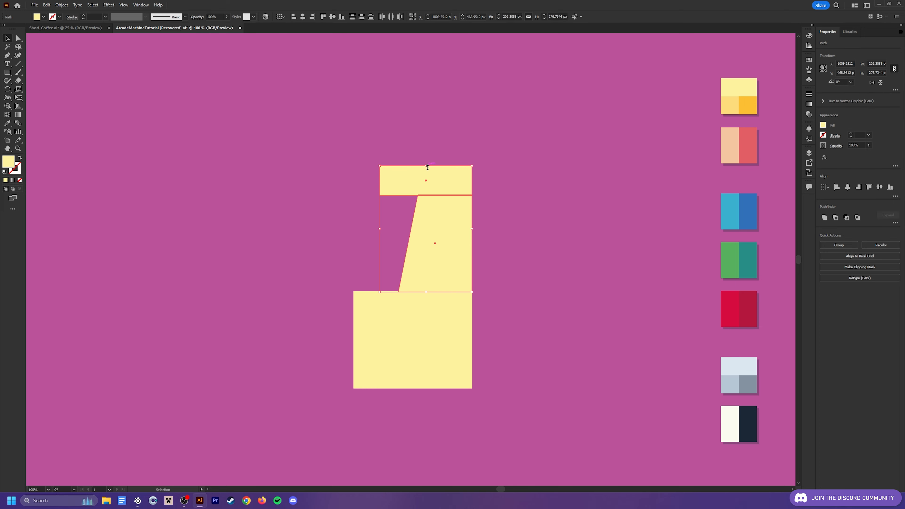
left_click_drag(425, 166, 426, 176)
left_click(546, 263)
left_click(427, 188)
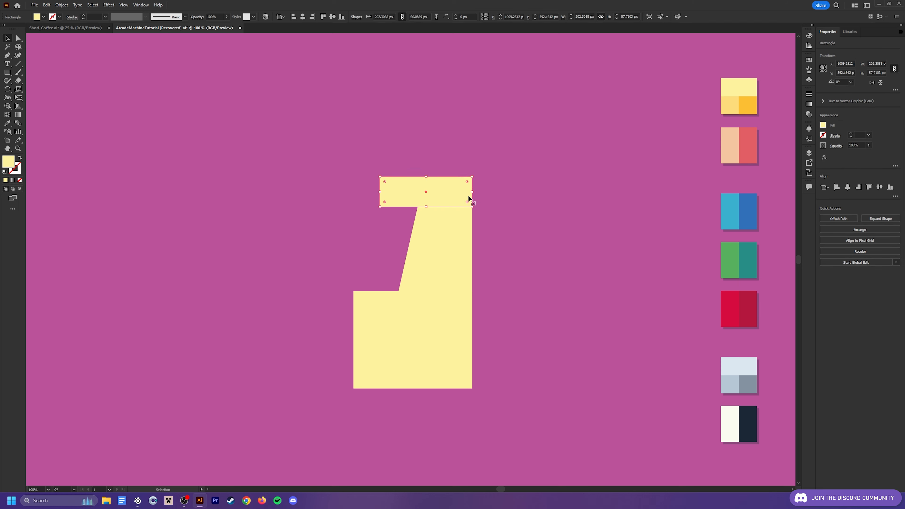
left_click(524, 254)
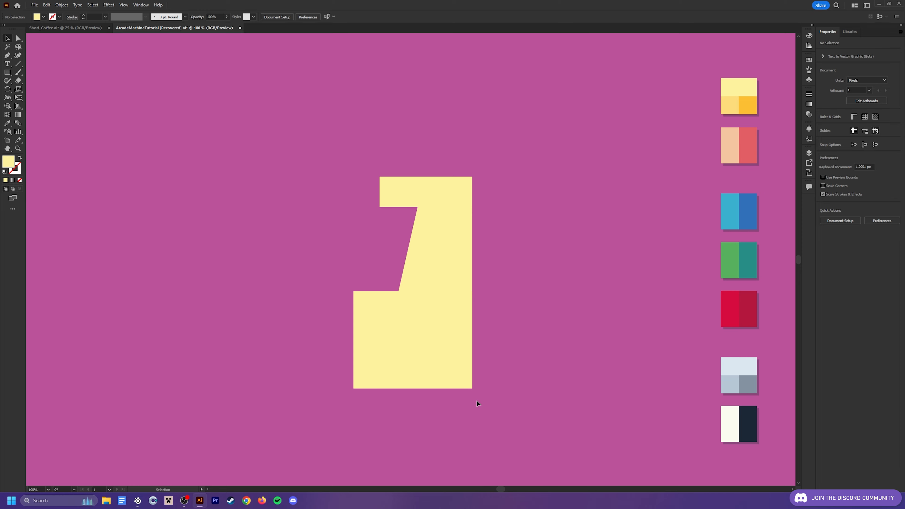
left_click(467, 384)
left_click(491, 406)
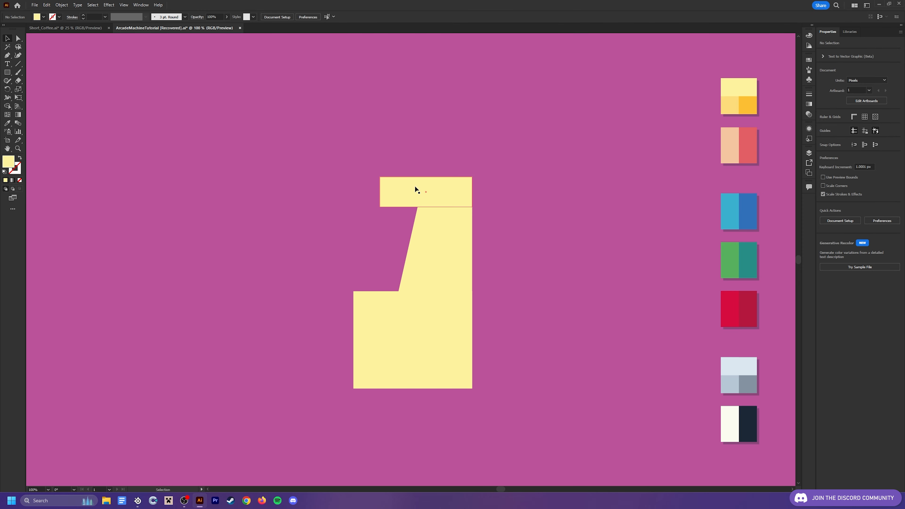
left_click(395, 195)
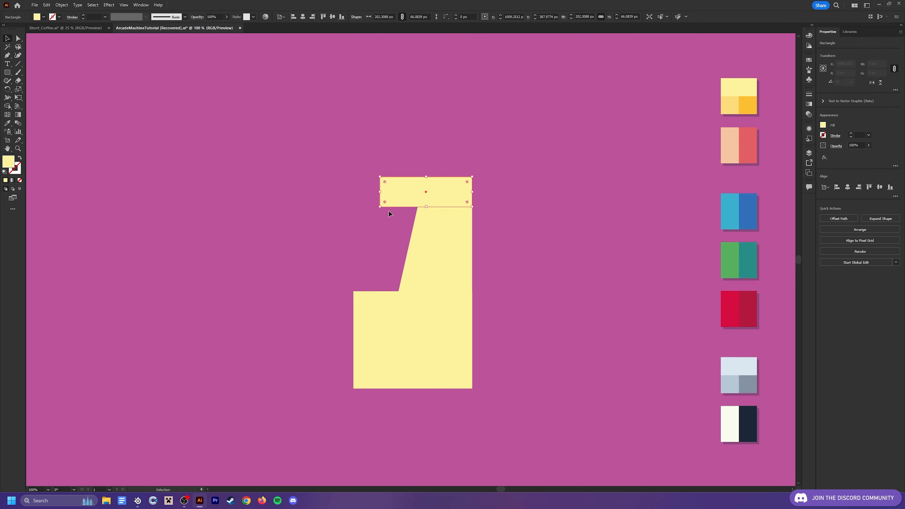
left_click(540, 331)
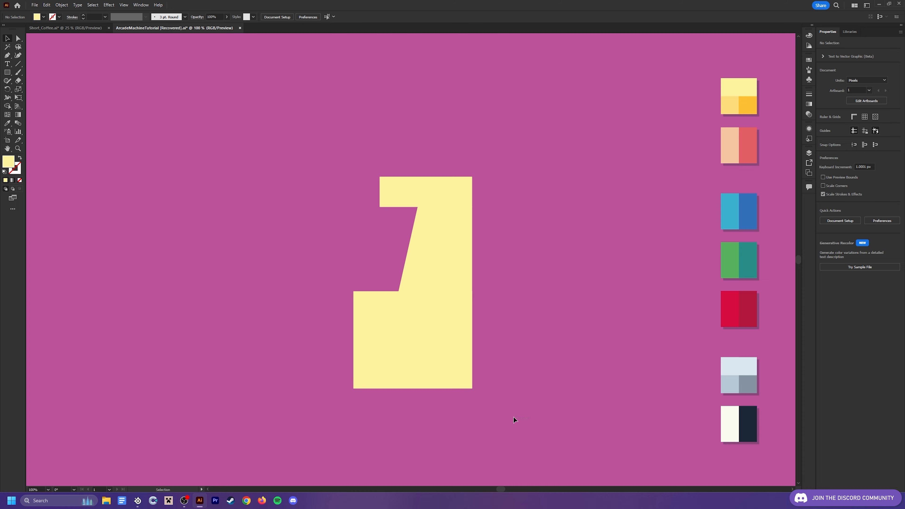
Step: Merge the base, slanted column and top block into one silhouette with the Shape Builder tool
left_click_drag(257, 130, 439, 299)
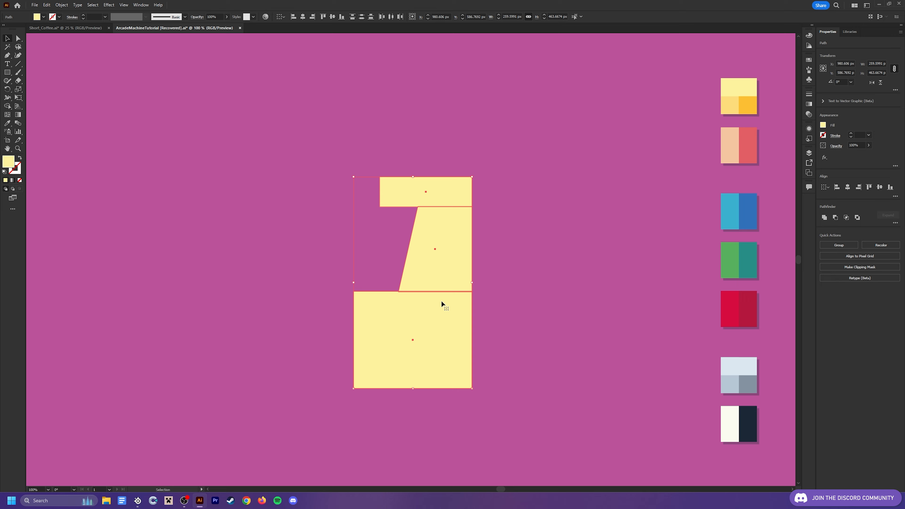
key("shift+m")
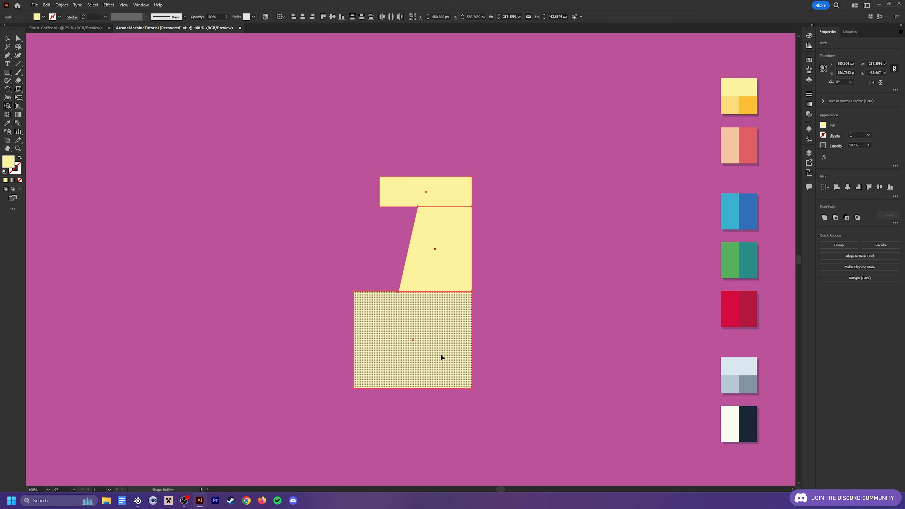
left_click_drag(440, 353, 430, 180)
key("v")
left_click(538, 272)
left_click(442, 289)
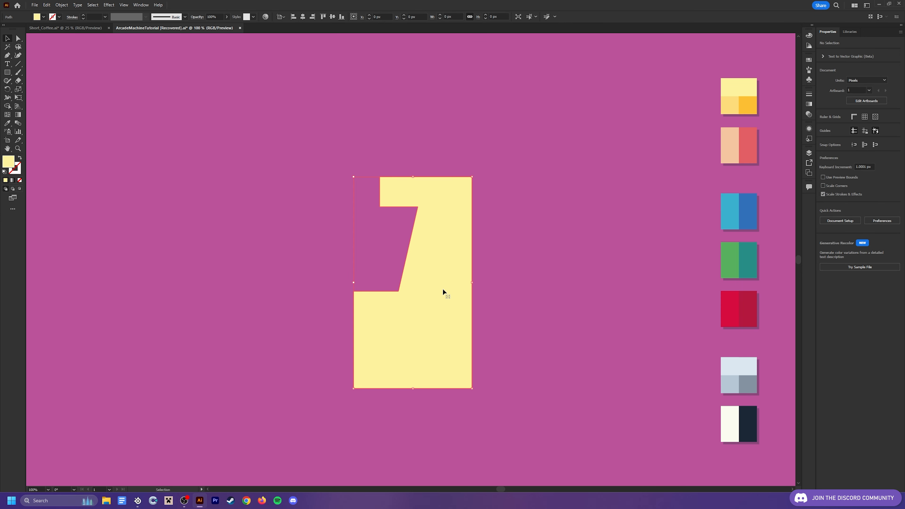
left_click(501, 264)
left_click(430, 285)
left_click(520, 286)
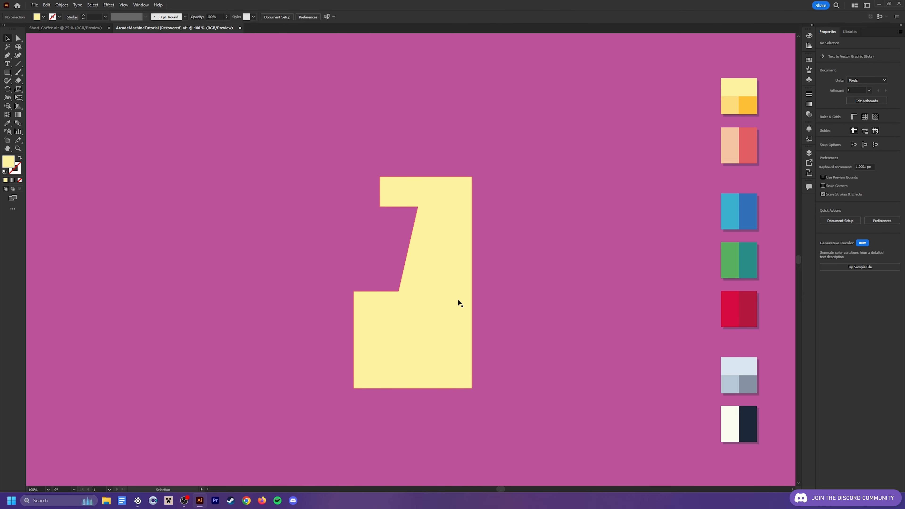
Step: Apply the Expand command to the merged silhouette and deselect it
left_click(457, 298)
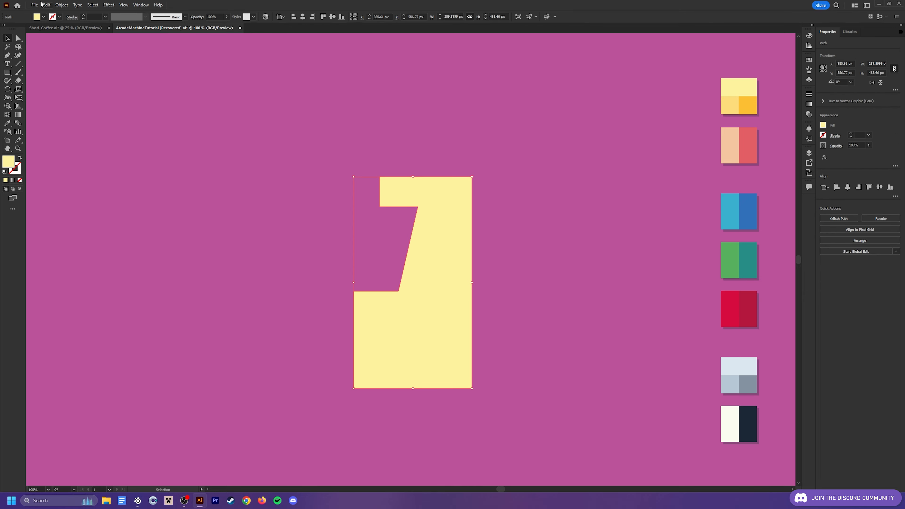
left_click(68, 5)
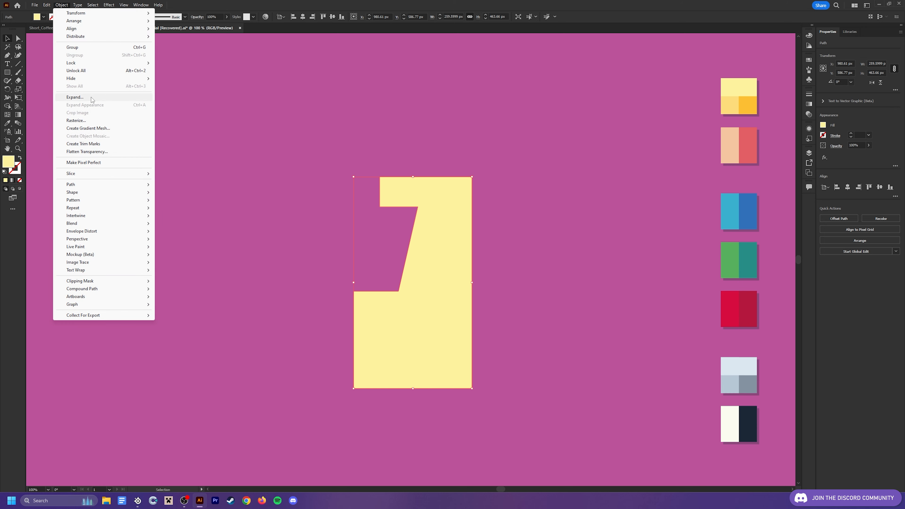
left_click(87, 97)
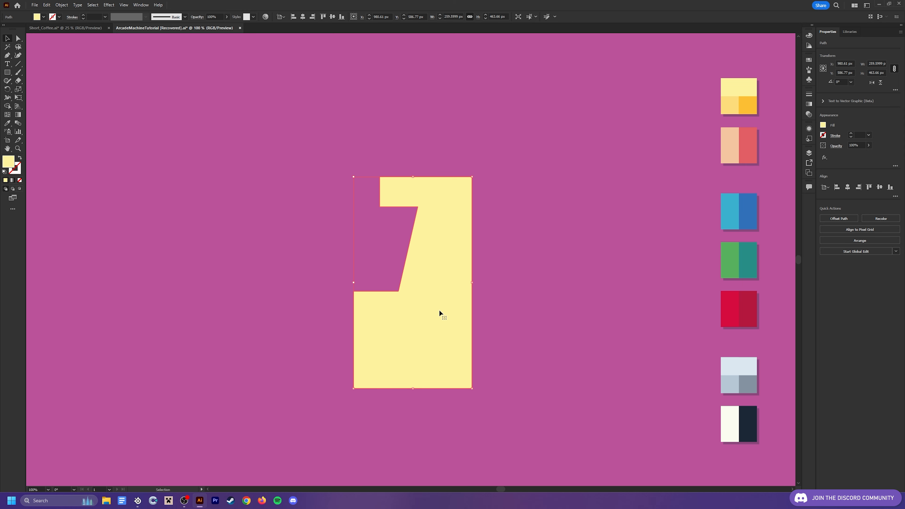
left_click(549, 295)
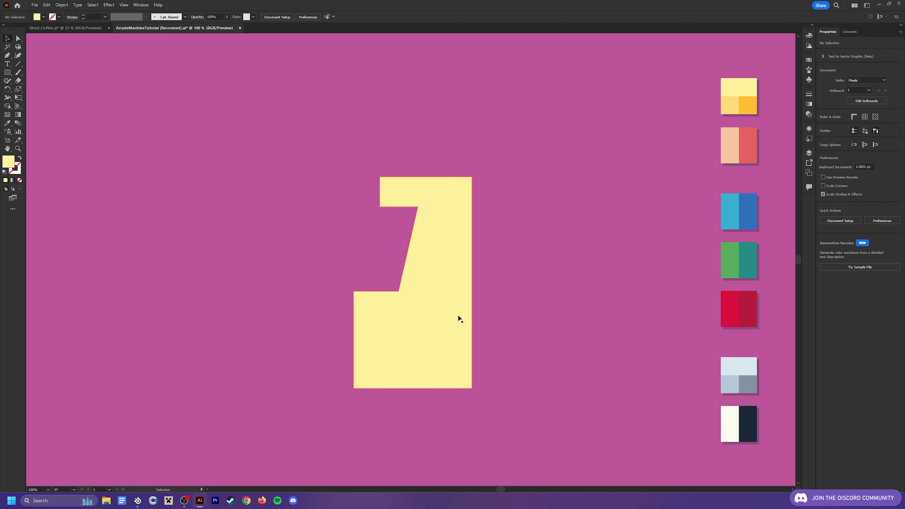
Step: Start the classic 3D Extrude & Bevel effect on the silhouette and set its position to Isometric Right
left_click(451, 295)
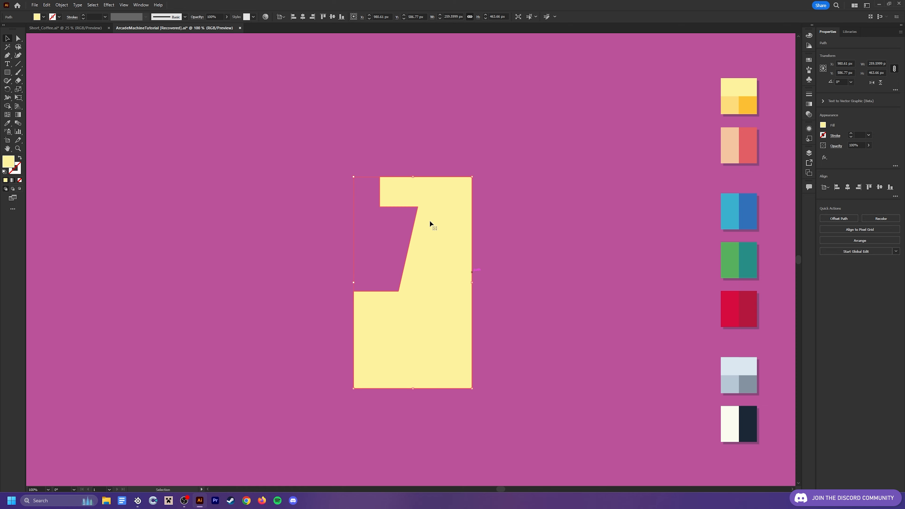
left_click(109, 5)
mouse_move(140, 45)
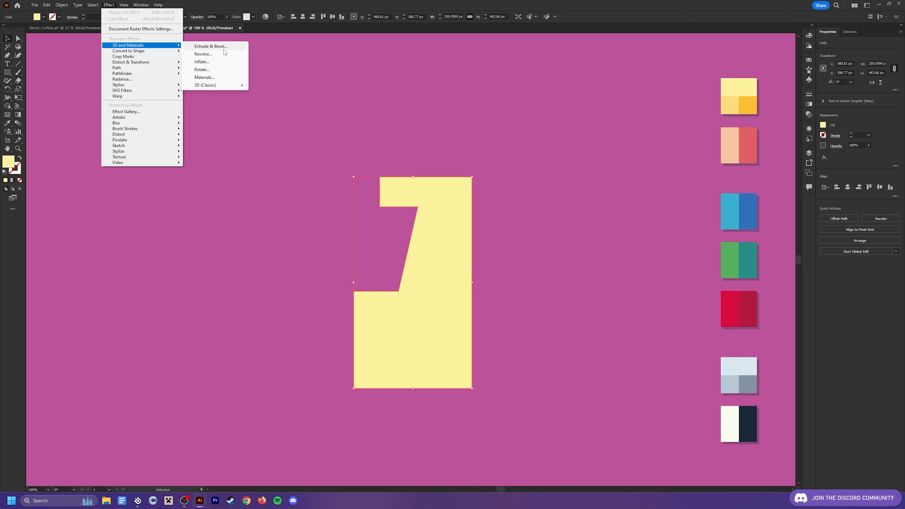
mouse_move(230, 85)
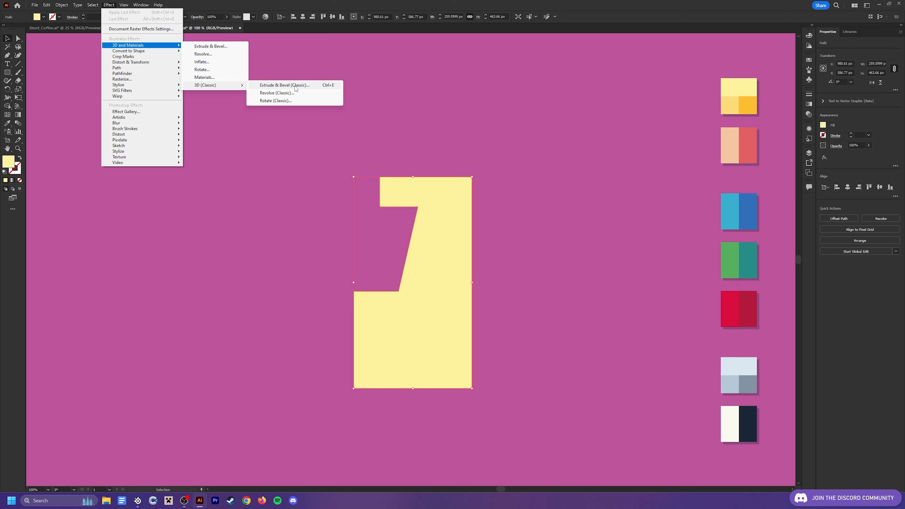
left_click(302, 88)
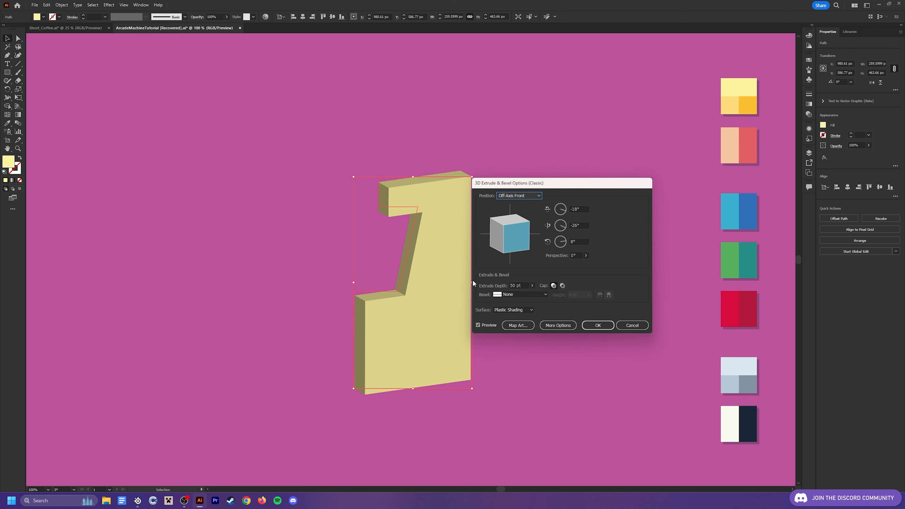
left_click_drag(539, 183, 554, 186)
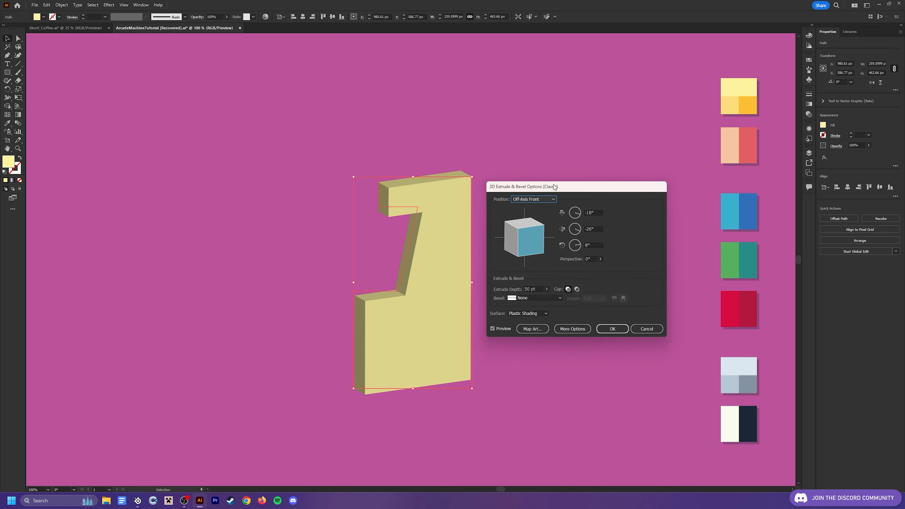
left_click(533, 200)
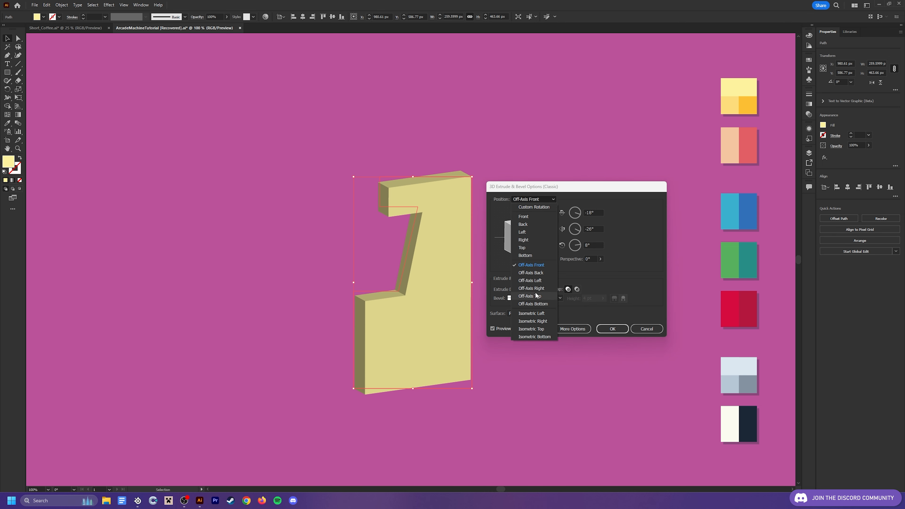
left_click(539, 320)
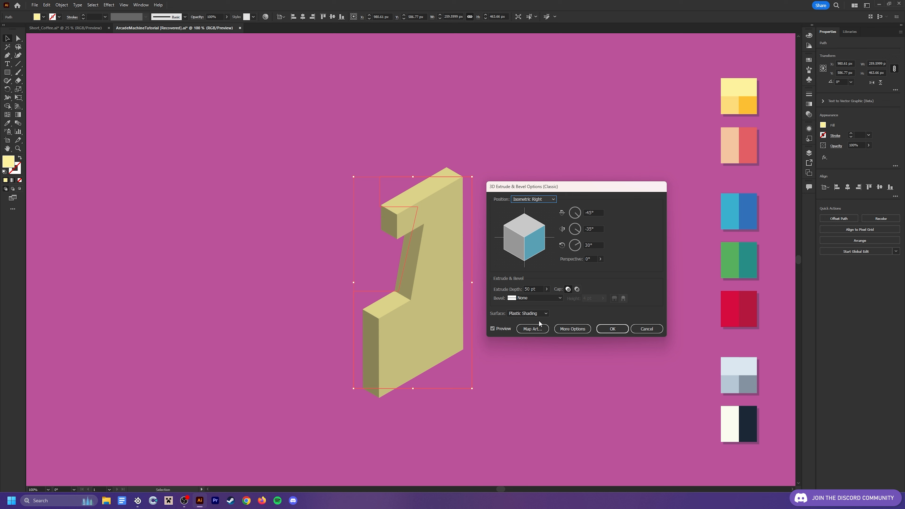
Step: Set the extrude depth of the cabinet's 3D effect to 200 pt
left_click(534, 288)
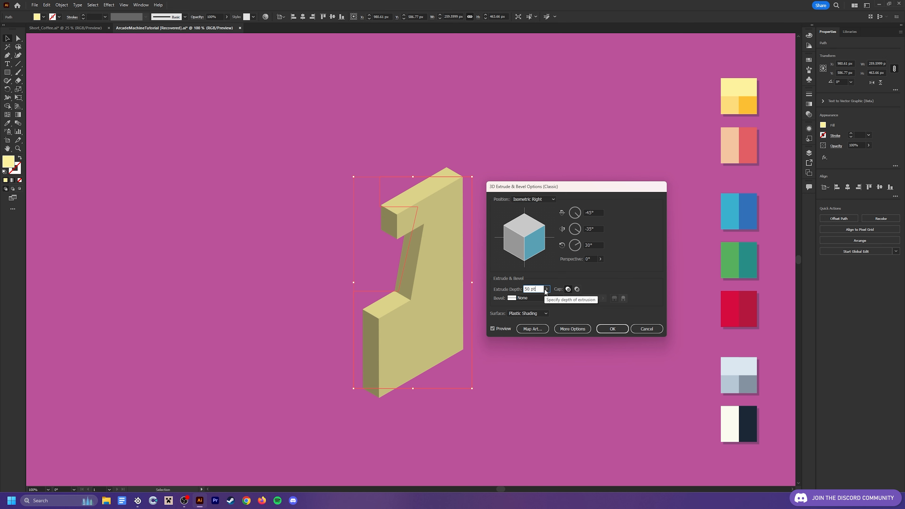
key("ctrl+a")
key("BackSpace")
type("200")
key("Tab")
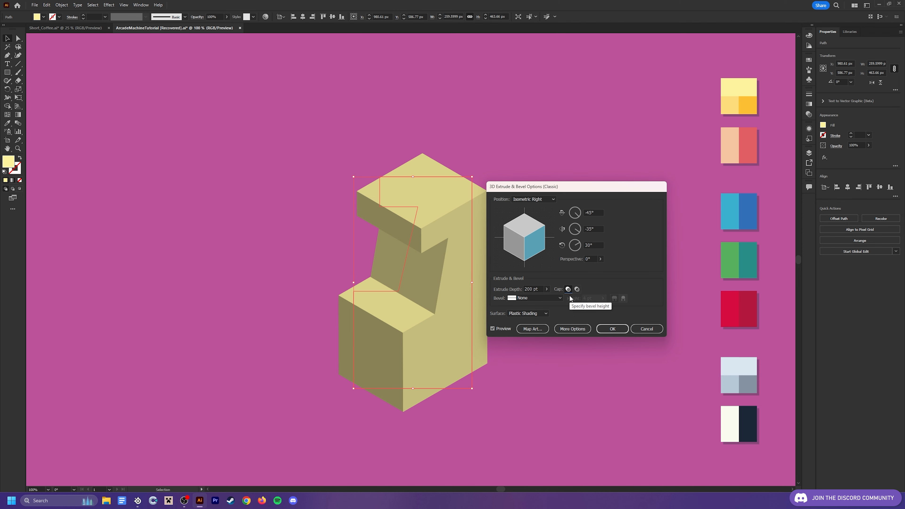
Step: Set the 3D effect's surface to No Shading and apply the extrusion
left_click(532, 314)
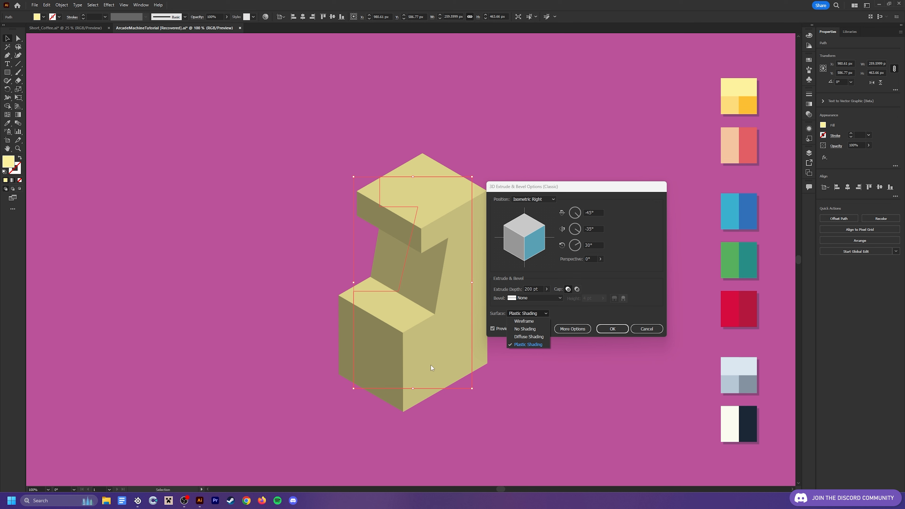
left_click(526, 329)
left_click(612, 328)
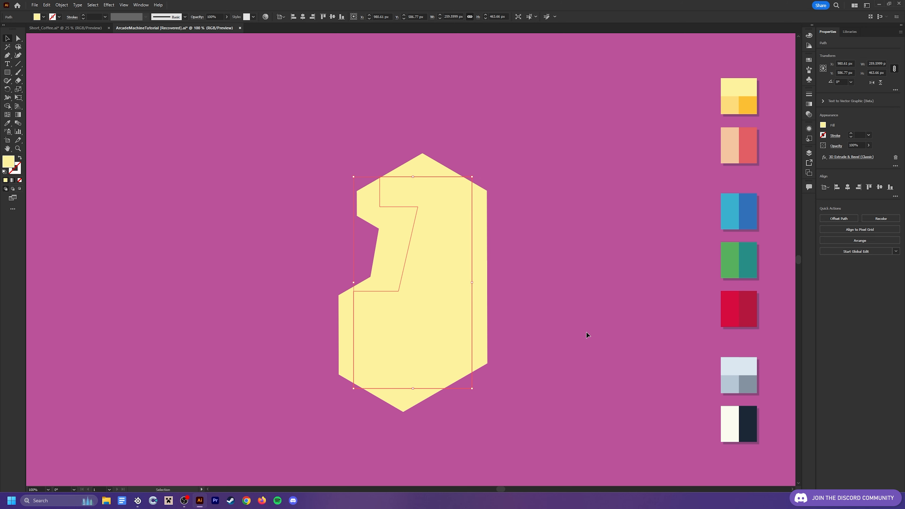
Step: Select the extruded cabinet and expand its appearance into separate face shapes
left_click(573, 279)
left_click(448, 281)
left_click(474, 292)
left_click(453, 261)
key("alt+o")
key("e")
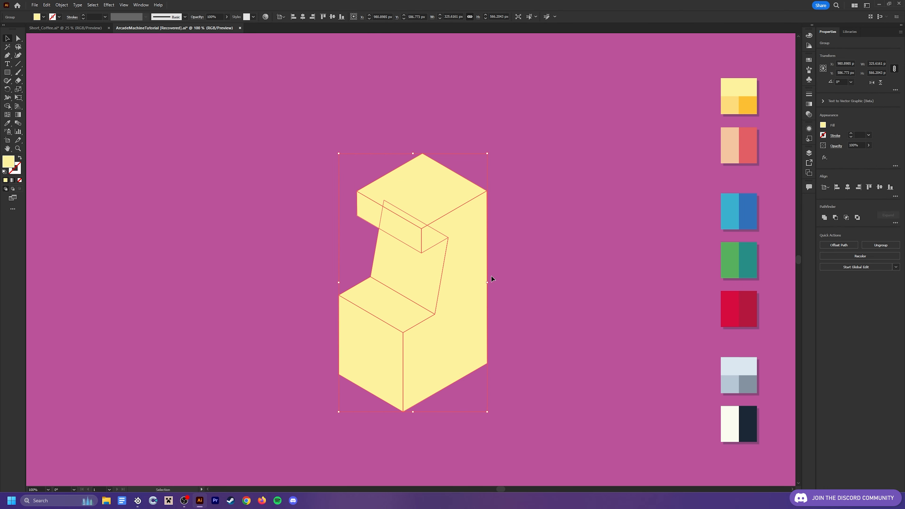
Step: Reselect the expanded cabinet and apply the Expand command to it again
left_click(537, 282)
left_click(436, 291)
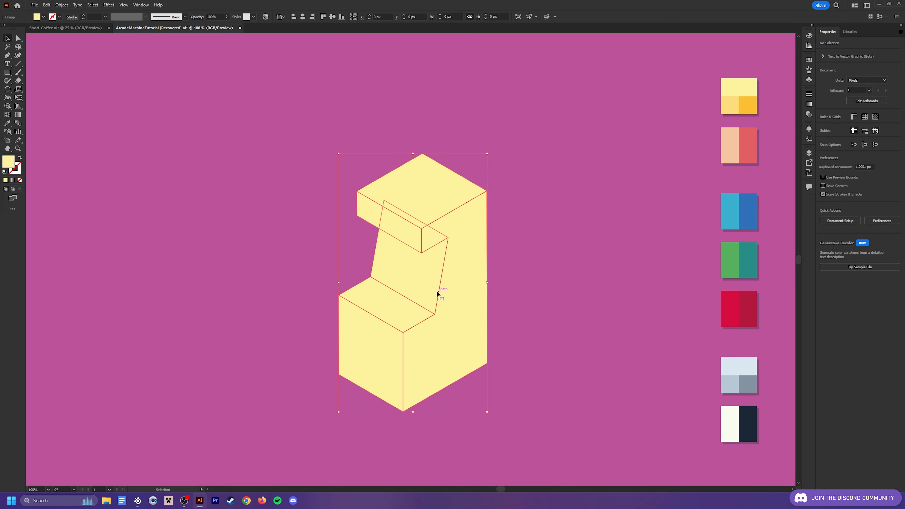
left_click(514, 292)
left_click(469, 299)
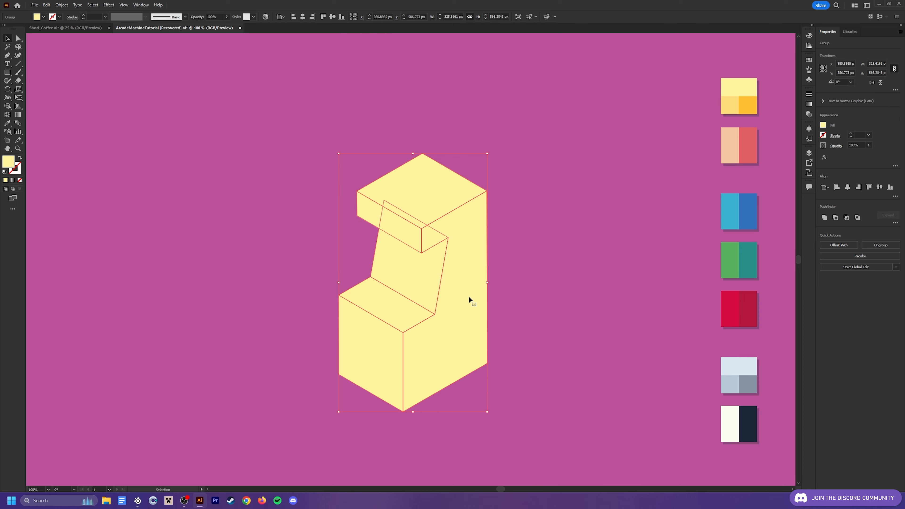
left_click(513, 287)
left_click(454, 290)
left_click(59, 5)
left_click(75, 100)
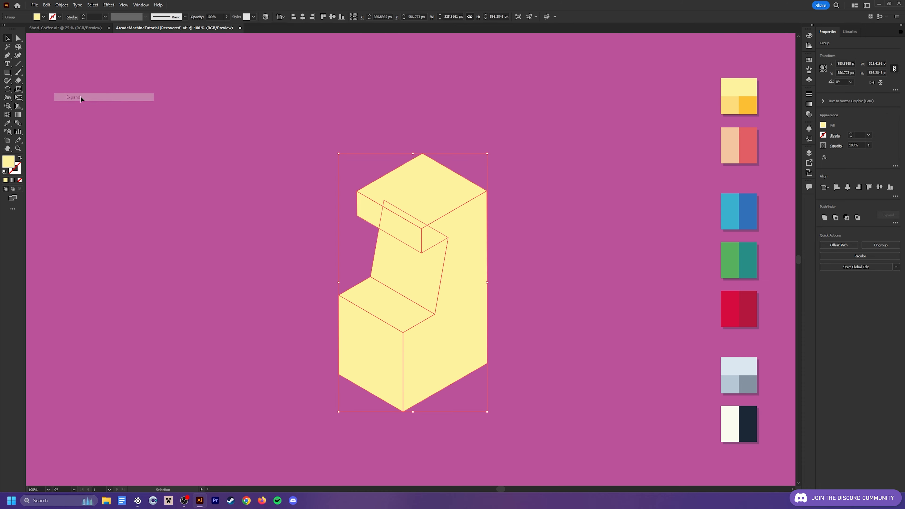
Step: Ungroup the expanded cabinet and deselect it
left_click(561, 295)
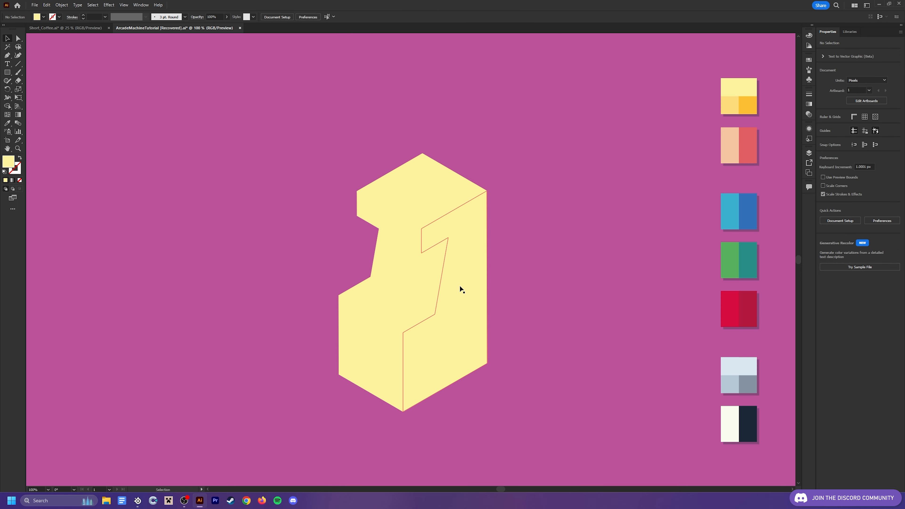
left_click(448, 276)
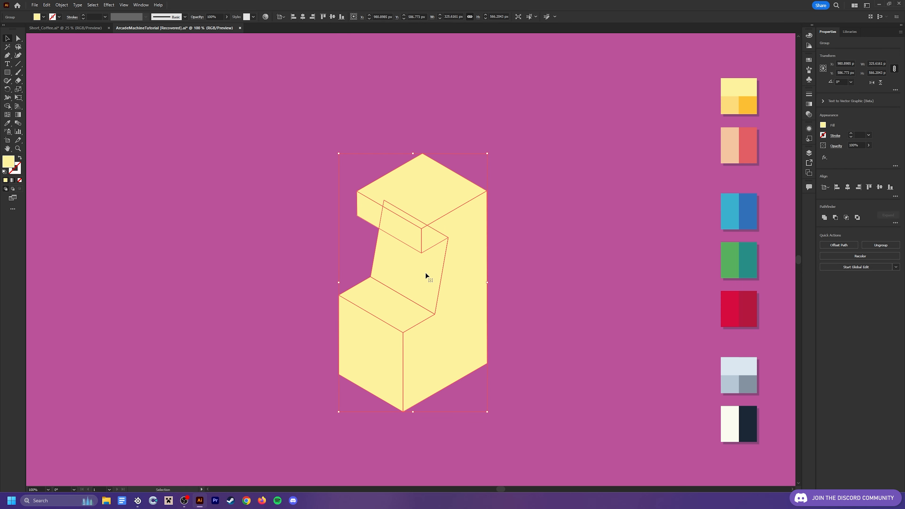
right_click(427, 280)
left_click(465, 387)
left_click(545, 318)
Step: Undo a trial shift of the cabinet and ungroup its faces one level further
left_click(457, 328)
left_click_drag(453, 311, 479, 309)
key("ctrl+z")
right_click(428, 297)
left_click(476, 405)
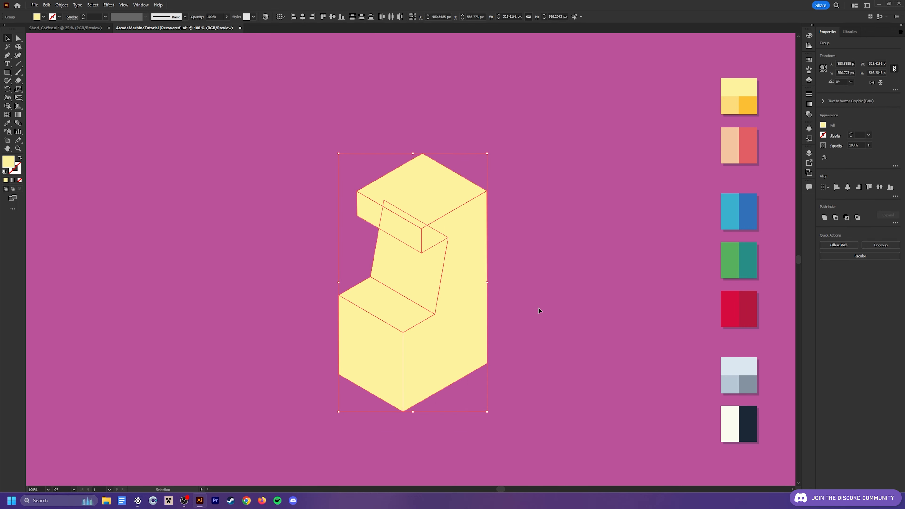
Step: Try moving the cabinet's side face away on its own and undo the move
left_click(538, 307)
left_click_drag(439, 332, 565, 284)
key("ctrl+z")
left_click(513, 296)
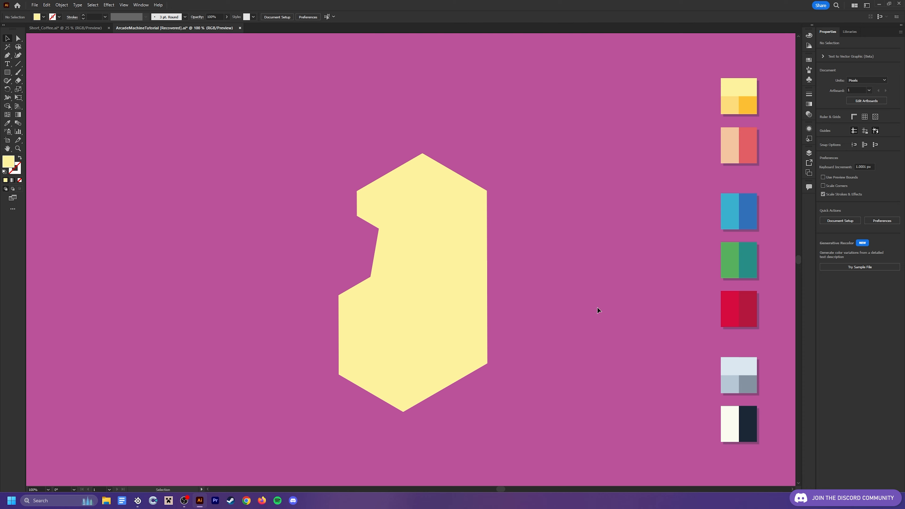
Step: Recolour the front faces of the base and top block with the palette's medium yellow, sampled with the Eyedropper, and deselect them
left_click(362, 360)
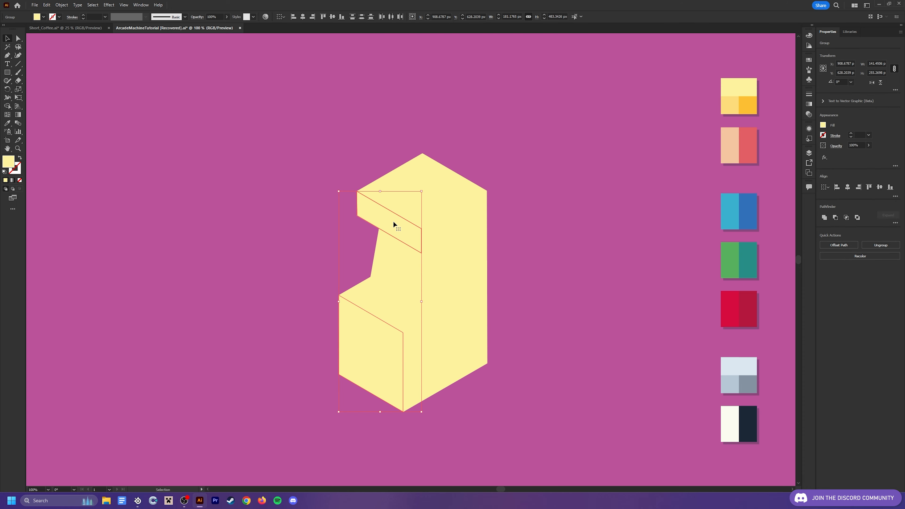
key("i")
left_click(729, 105)
key("v")
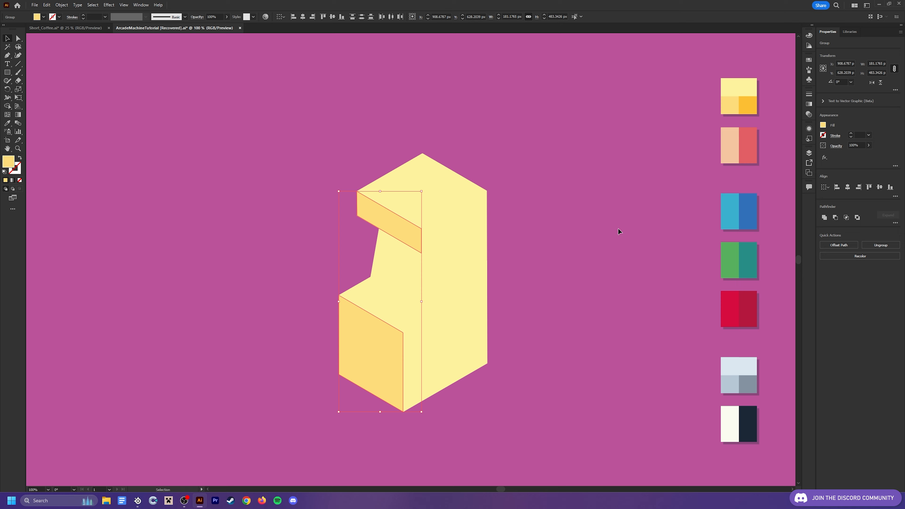
left_click(618, 229)
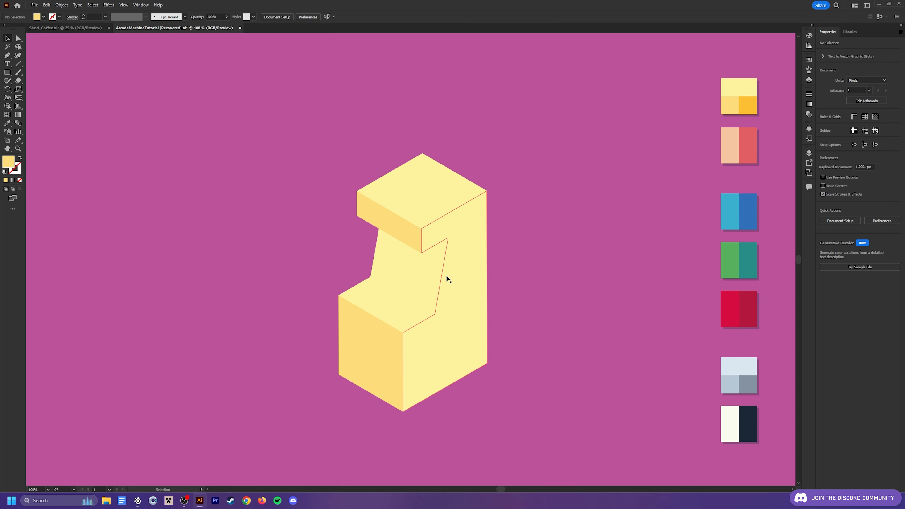
Step: Select the cabinet's large side face and activate the Eyedropper to recolour it
left_click(471, 248)
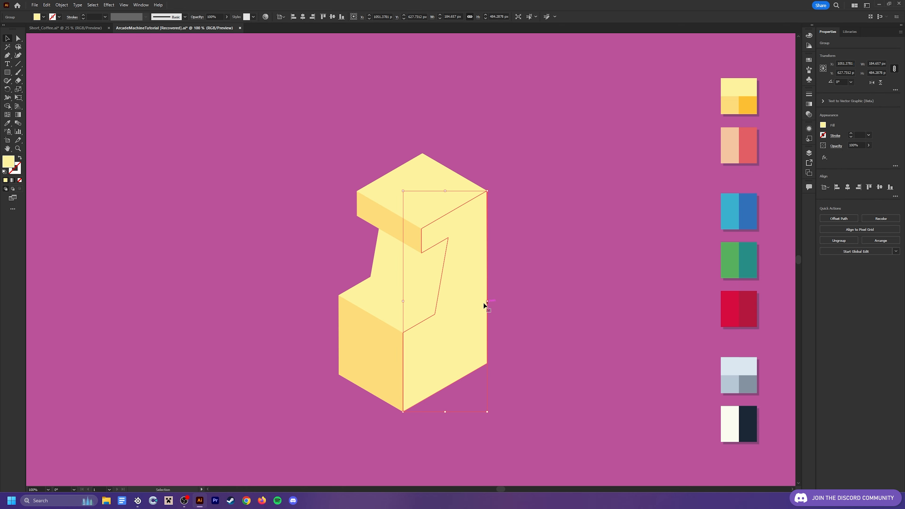
key("i")
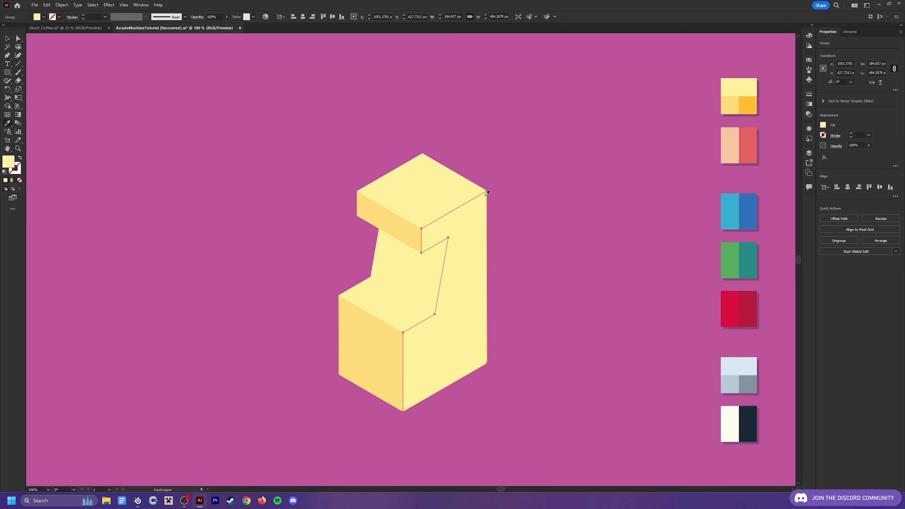